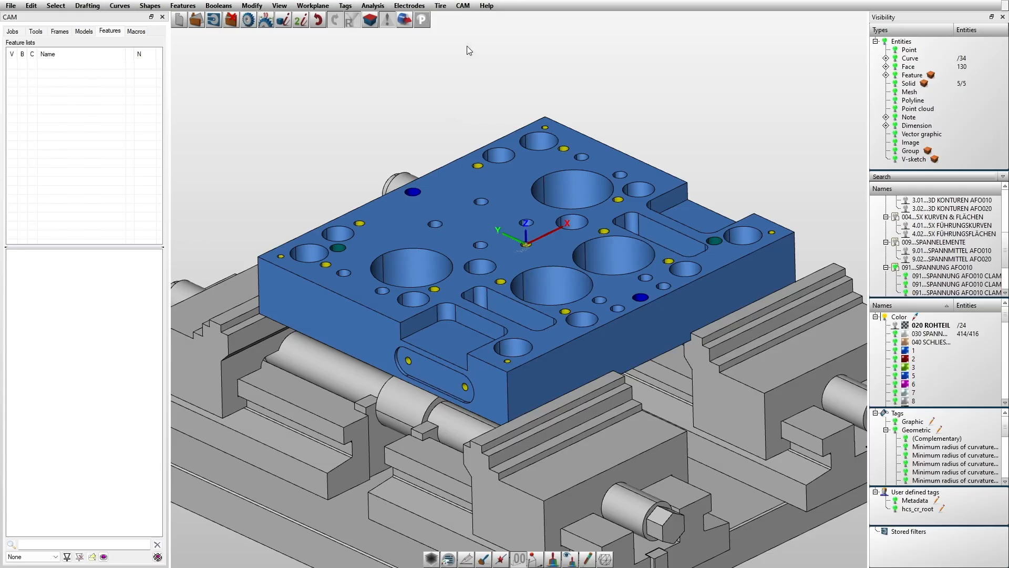
Step: Open the color table of the F-M Demo database project from the hyperMILL settings
click(463, 5)
mouse_move(506, 244)
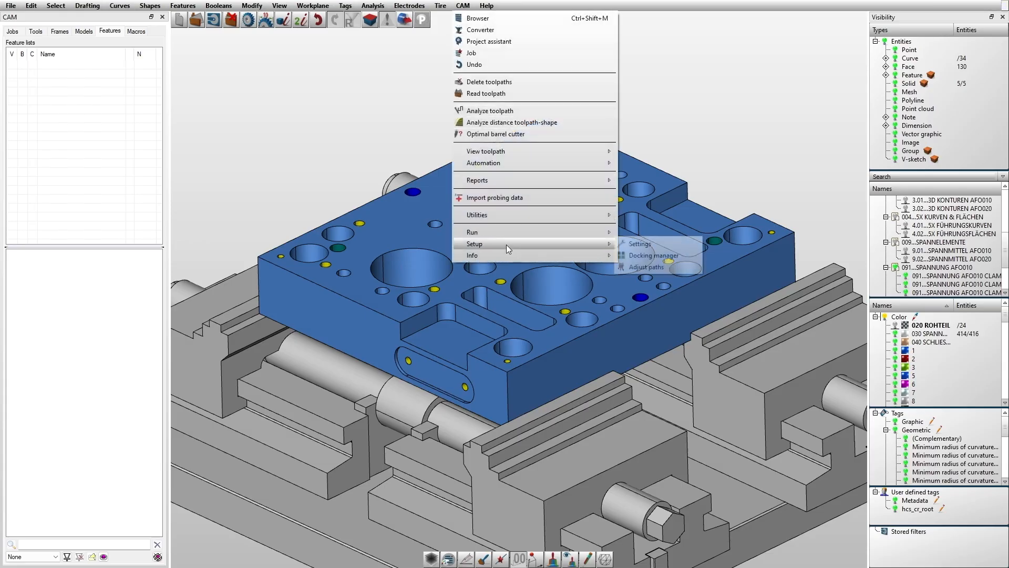
click(655, 244)
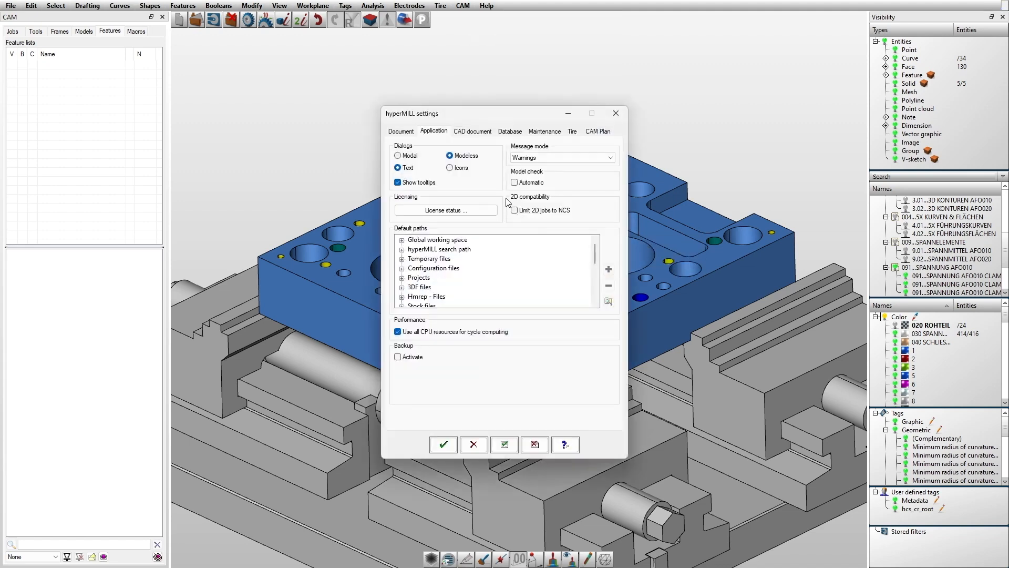
click(504, 132)
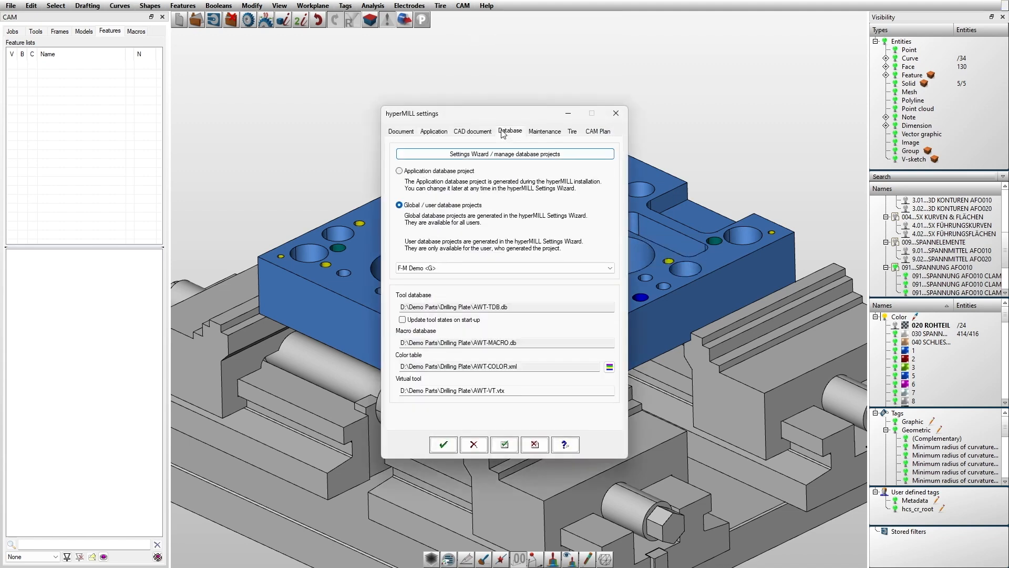
click(610, 368)
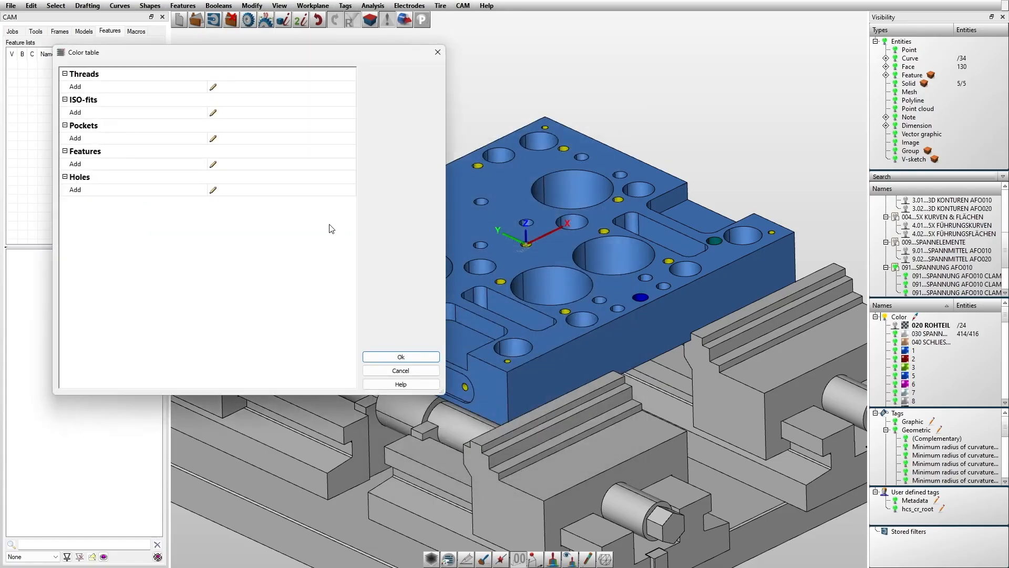
click(125, 78)
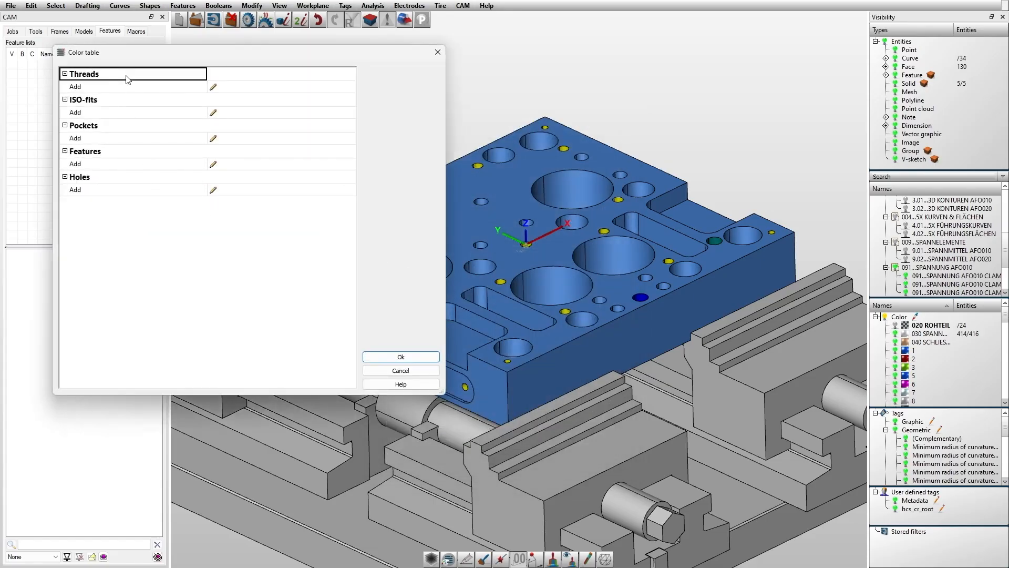
click(131, 103)
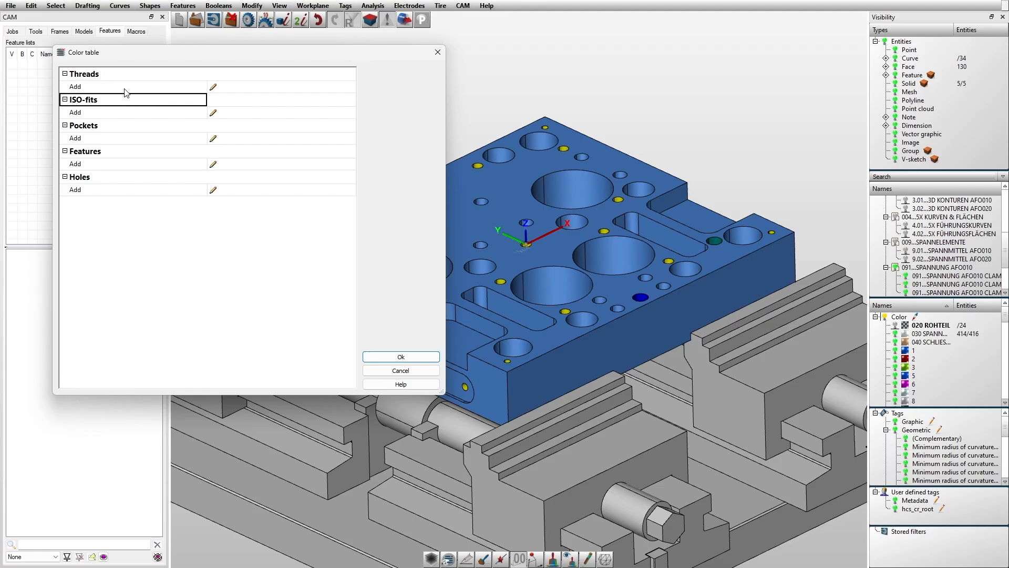
click(125, 88)
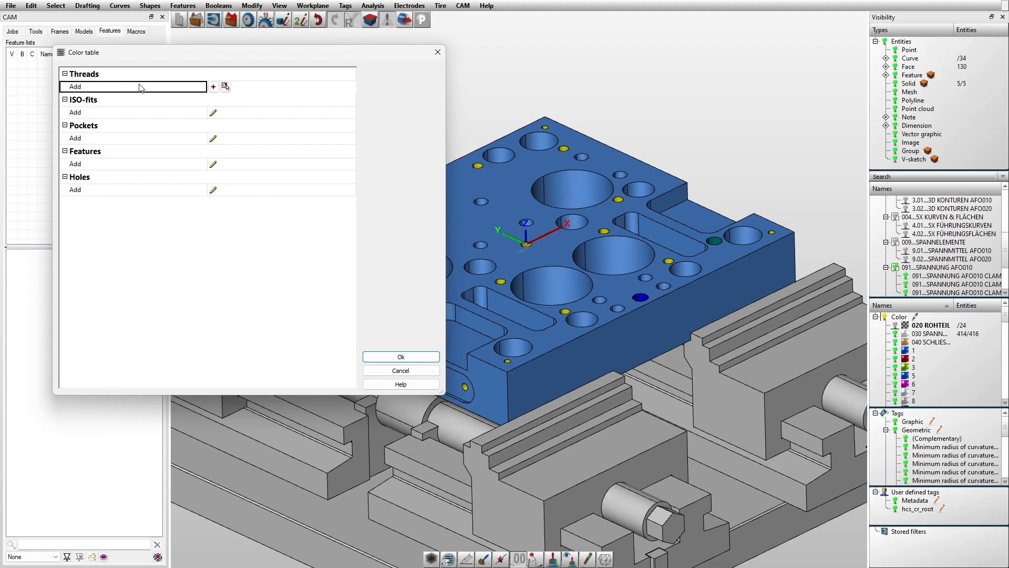
click(214, 88)
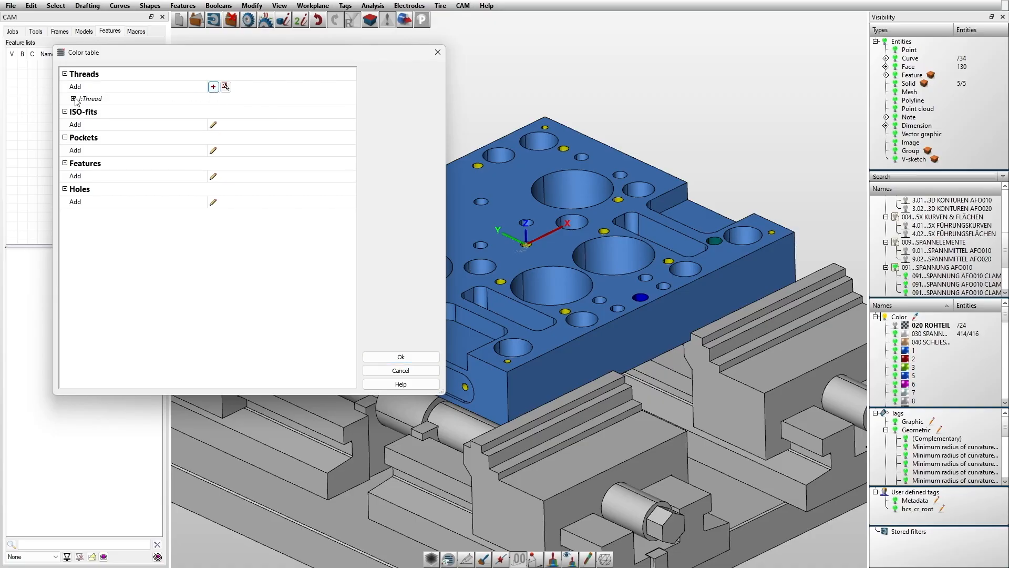
click(243, 112)
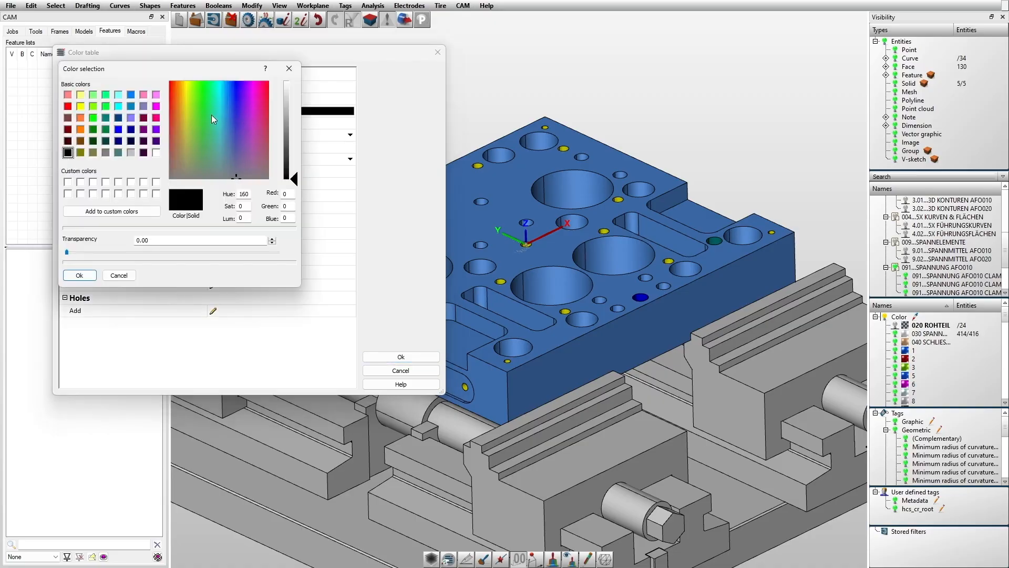
click(216, 138)
click(184, 137)
click(289, 68)
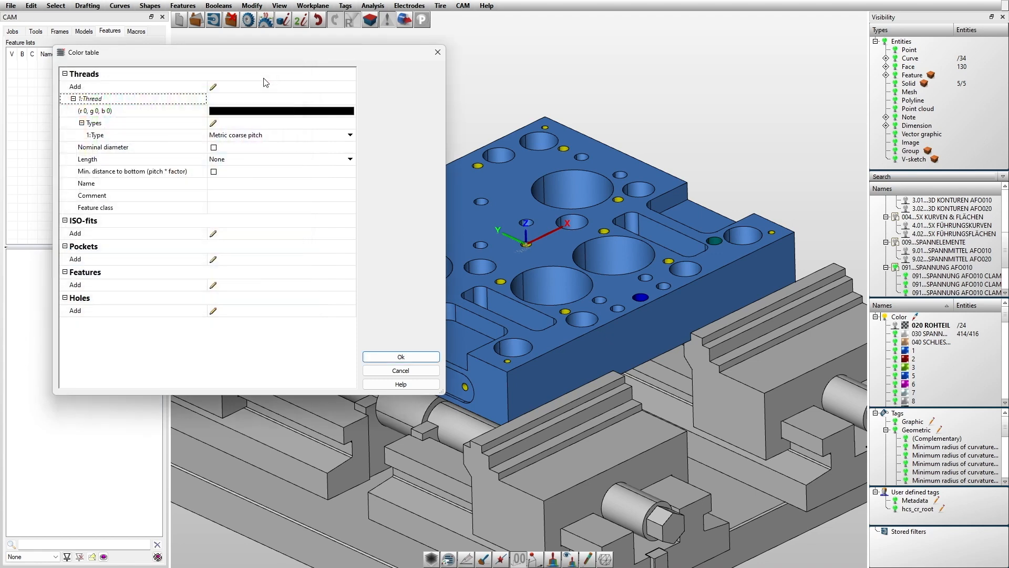
right_click(110, 99)
click(154, 104)
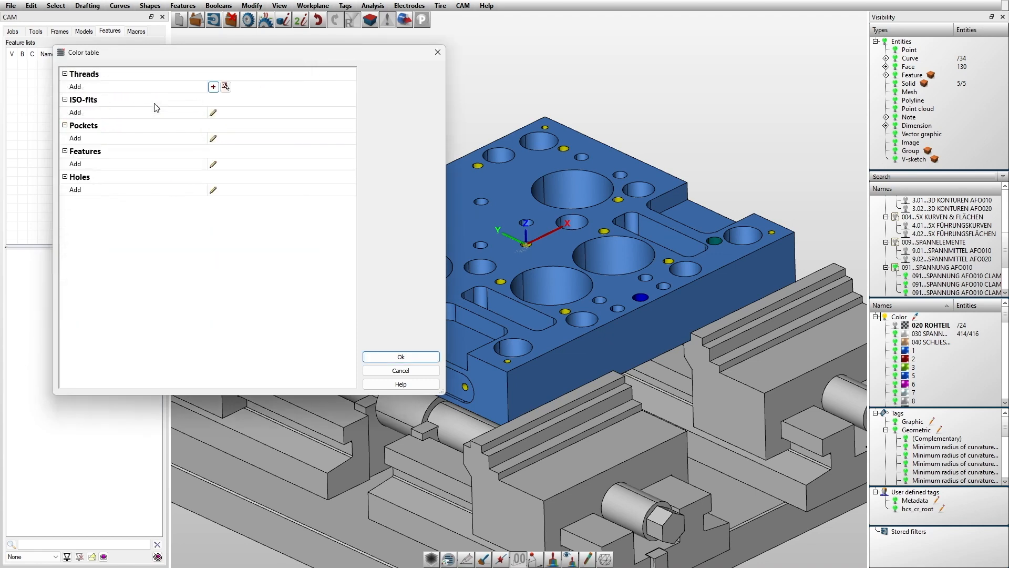
Step: Add a thread entry to the color table using a yellow hole on the plate's top face as the sample element
click(225, 87)
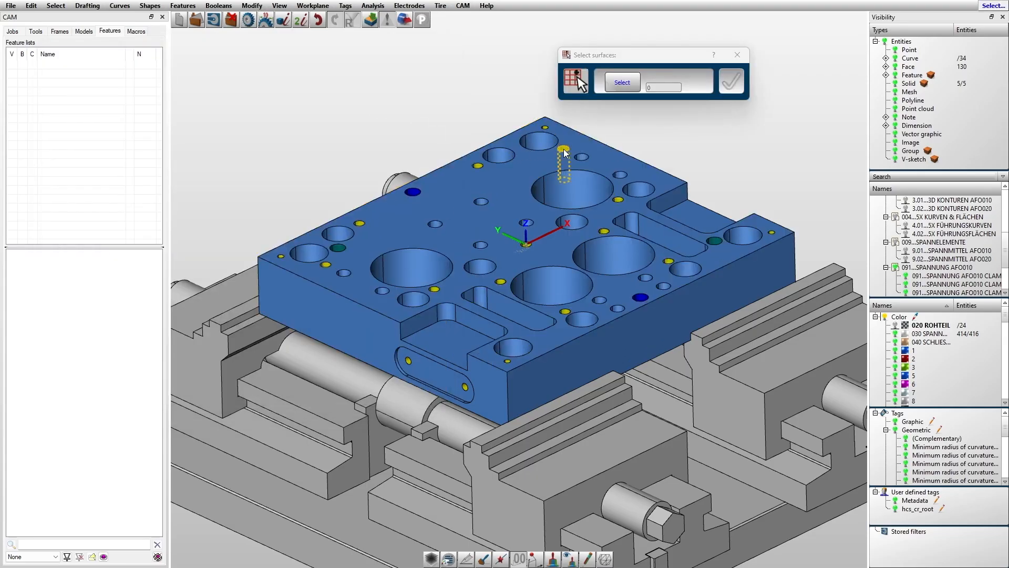
scroll(564, 150, up, 5)
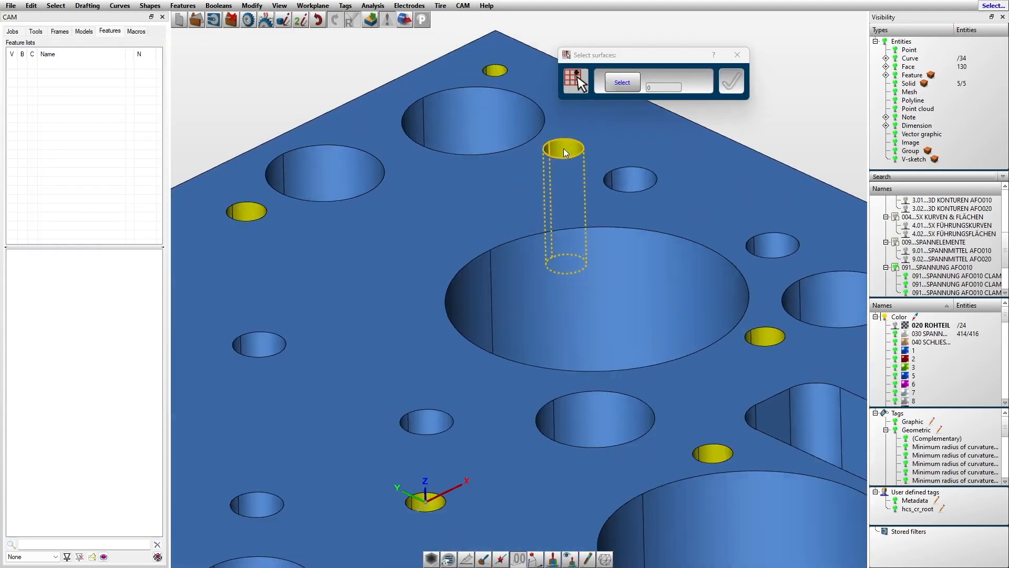
click(564, 151)
scroll(563, 150, down, 6)
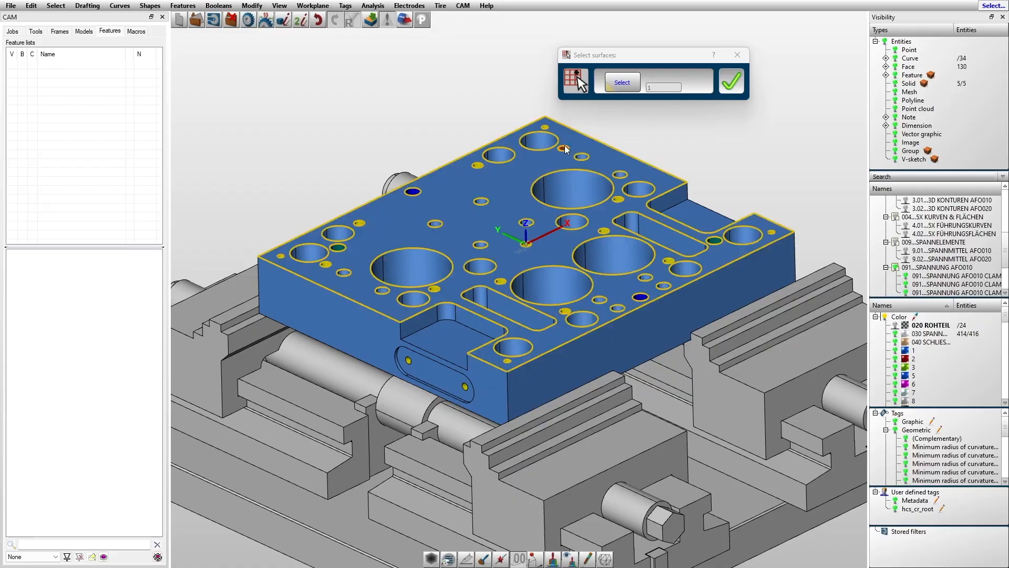
click(728, 87)
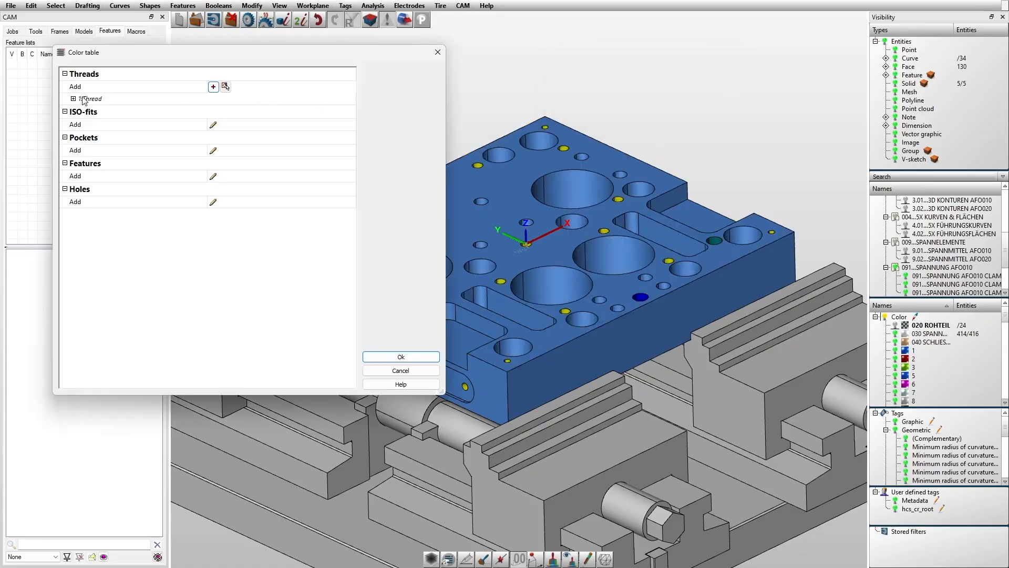
Step: Set the yellow thread entry's type to Metric coarse pitch and leave its nominal diameter option off
click(74, 98)
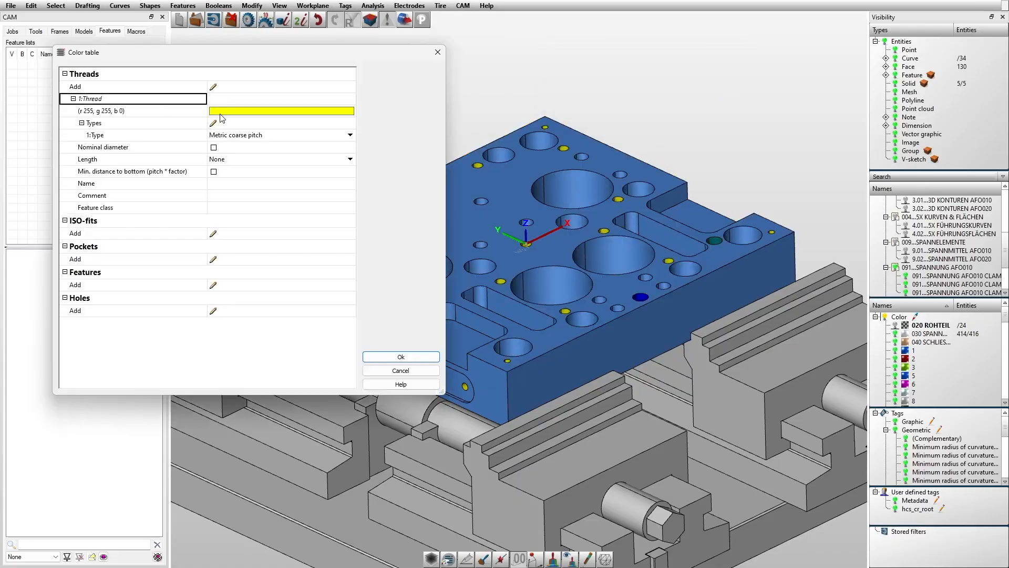
click(350, 135)
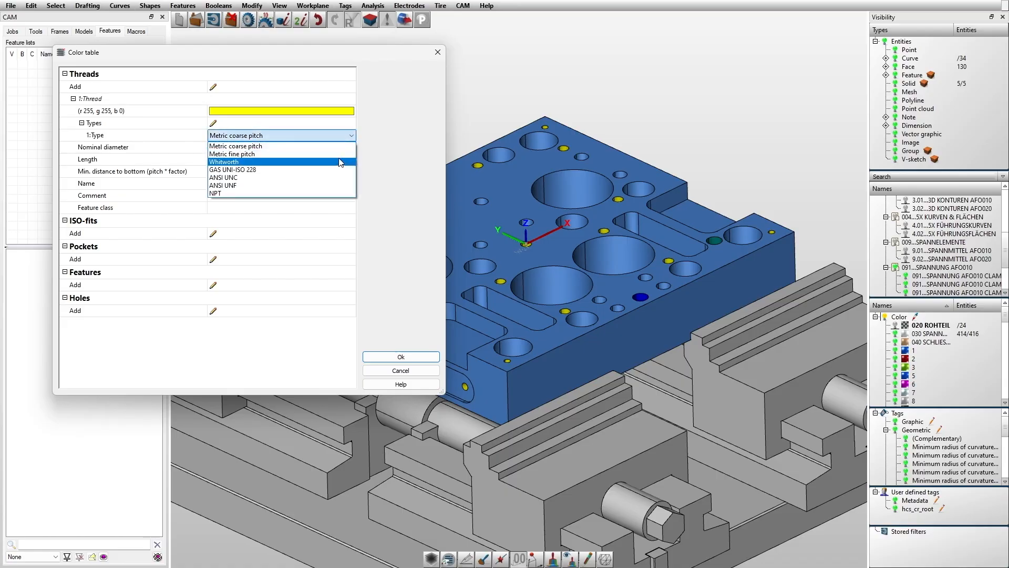
click(327, 146)
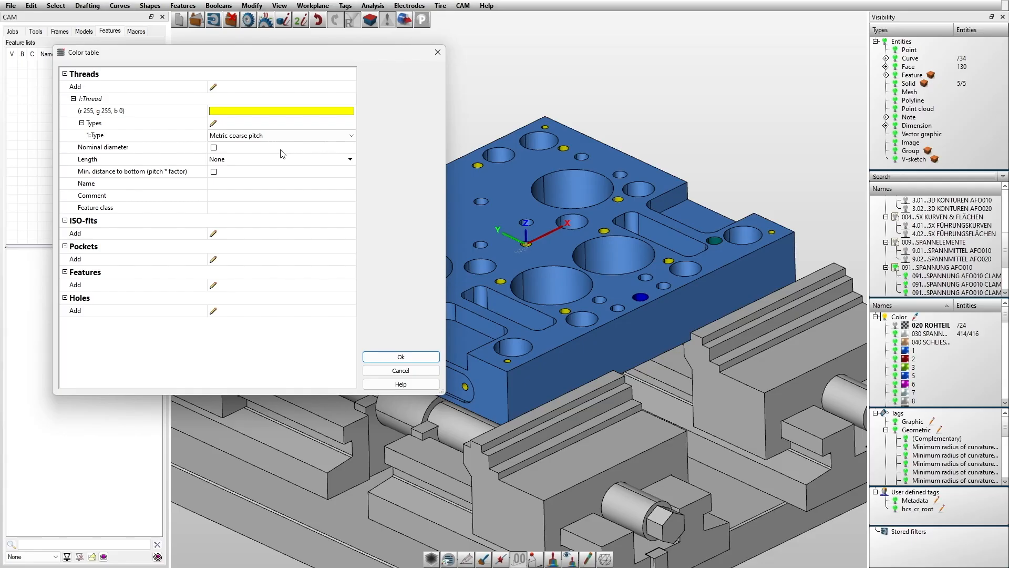
click(215, 149)
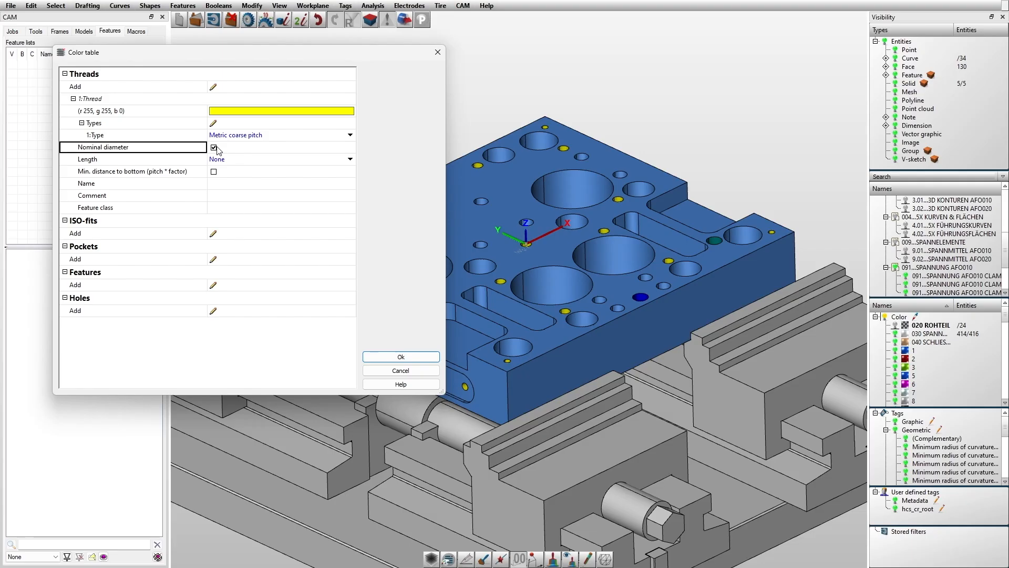
click(215, 148)
Step: Add an ISO-fit entry using the dark blue hole near the plate's rear edge as the sample element
click(169, 235)
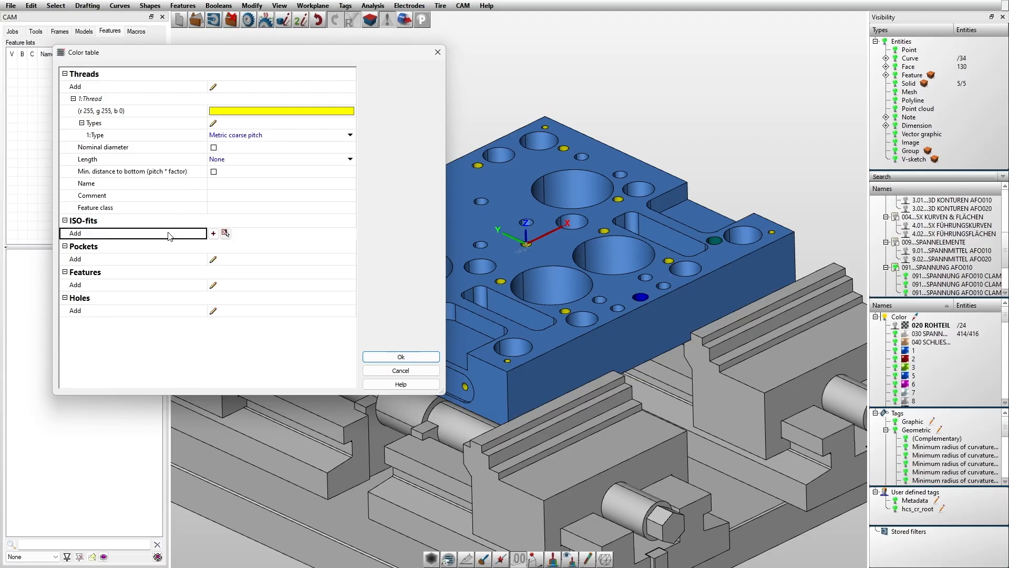
click(225, 233)
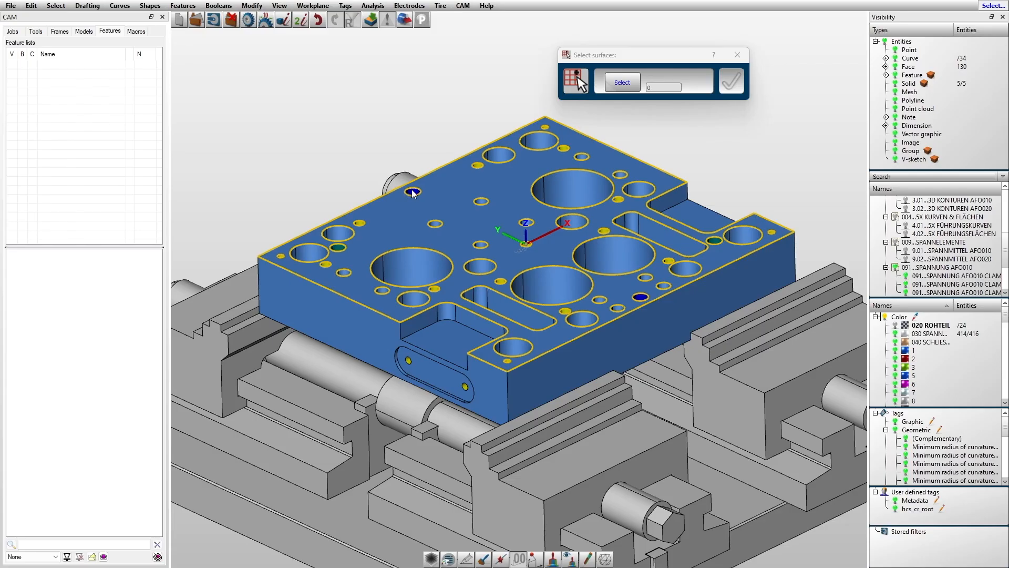
scroll(413, 193, up, 5)
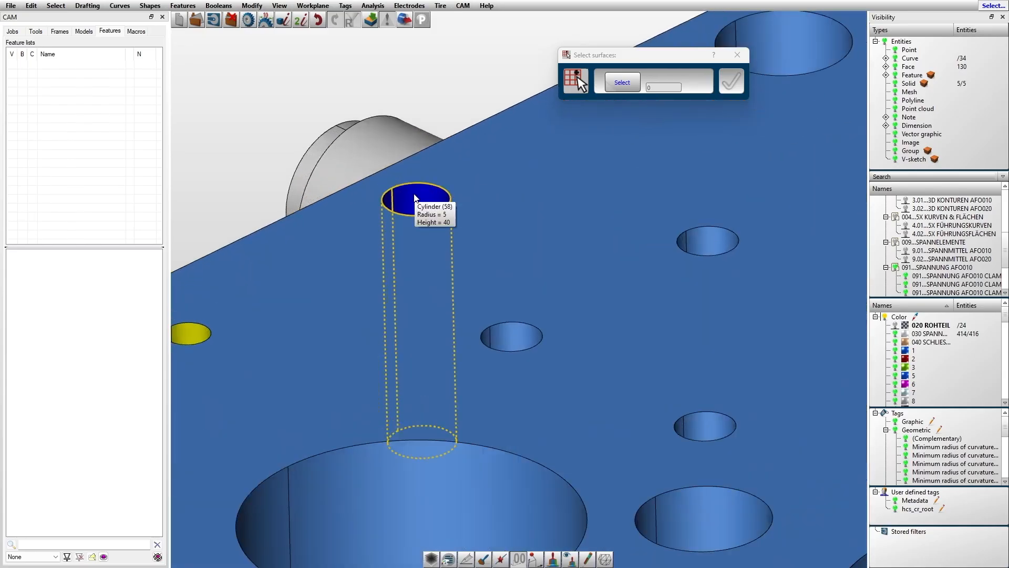
click(414, 197)
scroll(415, 193, down, 5)
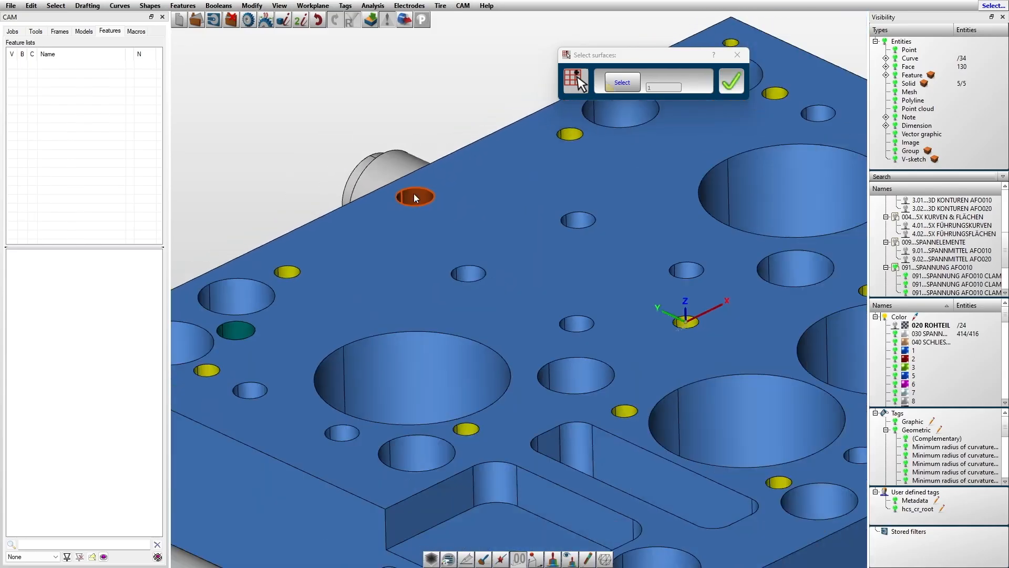
click(730, 82)
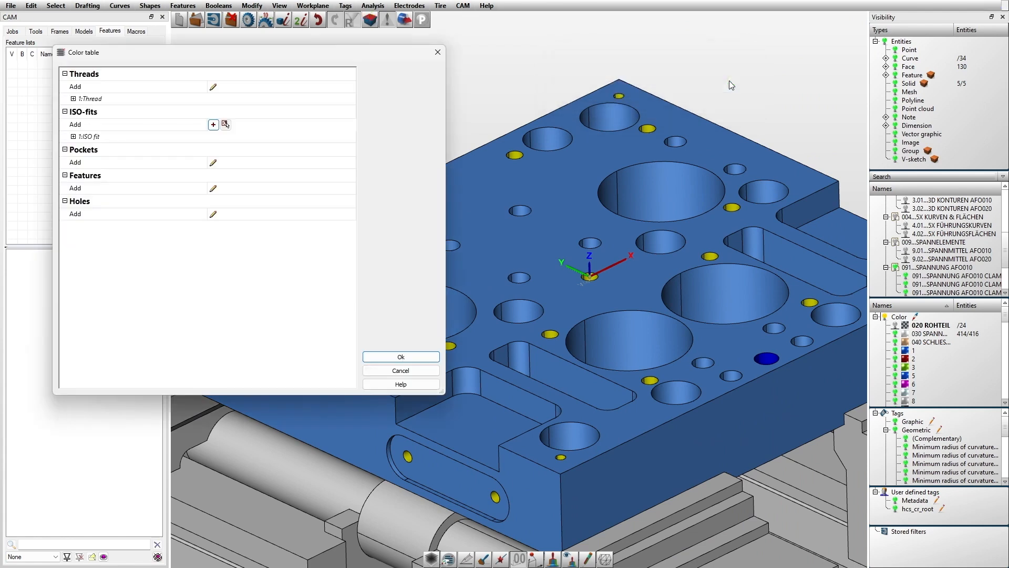
Step: Choose H7 as the designation of the blue ISO-fit entry
click(73, 137)
click(251, 161)
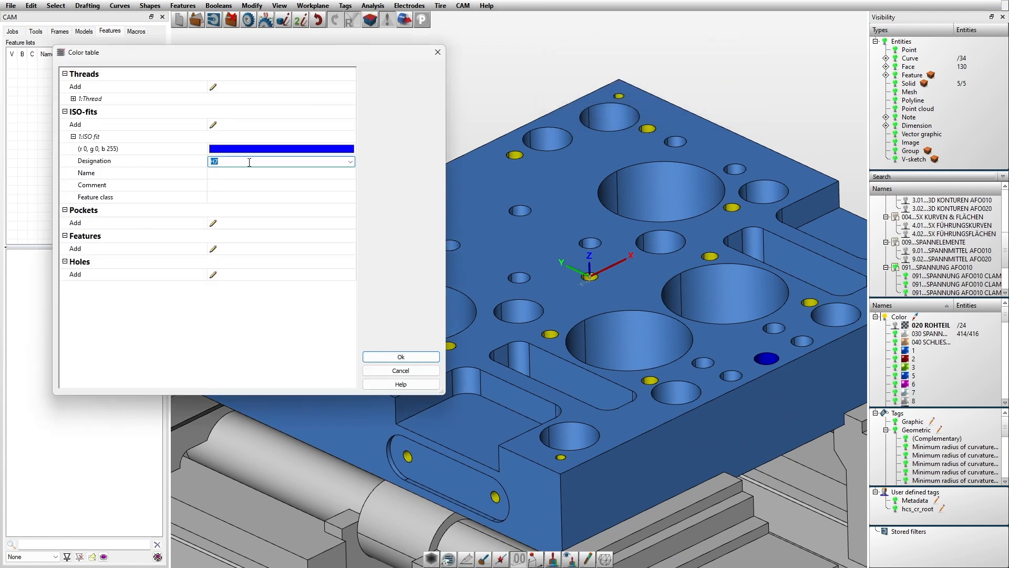
click(350, 162)
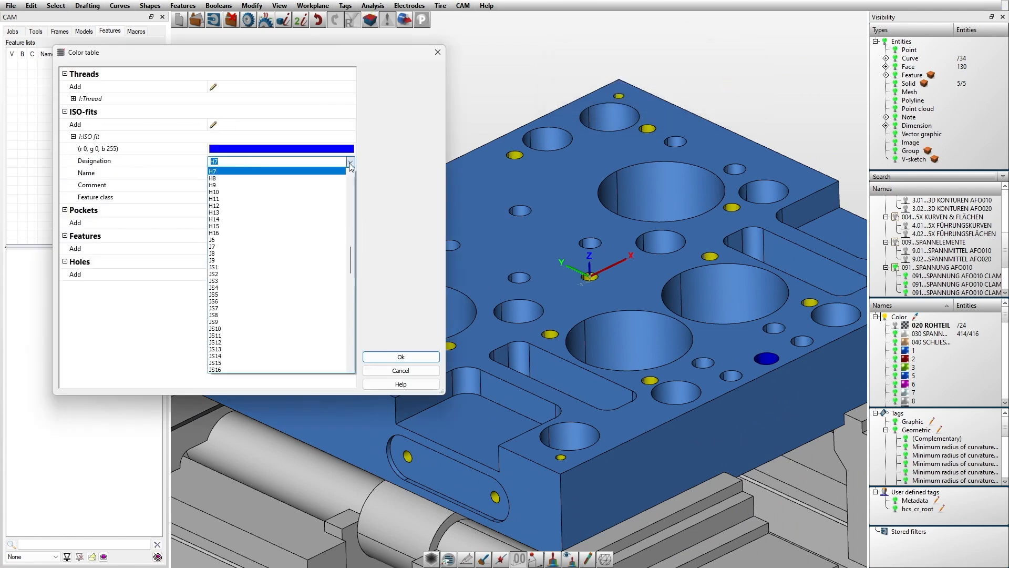
click(324, 172)
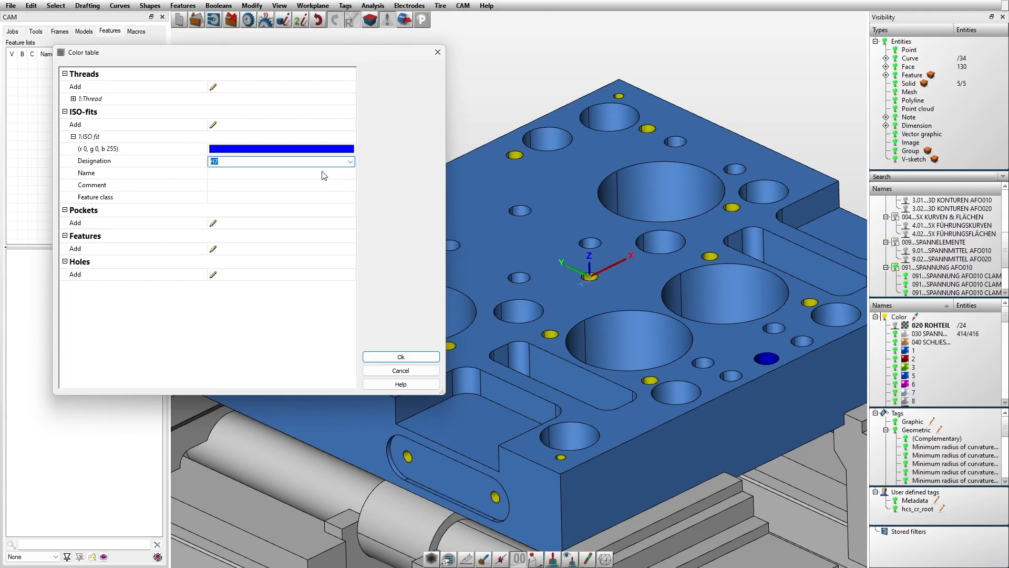
Step: Give the blue ISO-fit entry the comment "USE REAMER" and the name "ISO H7 FIT"
click(296, 185)
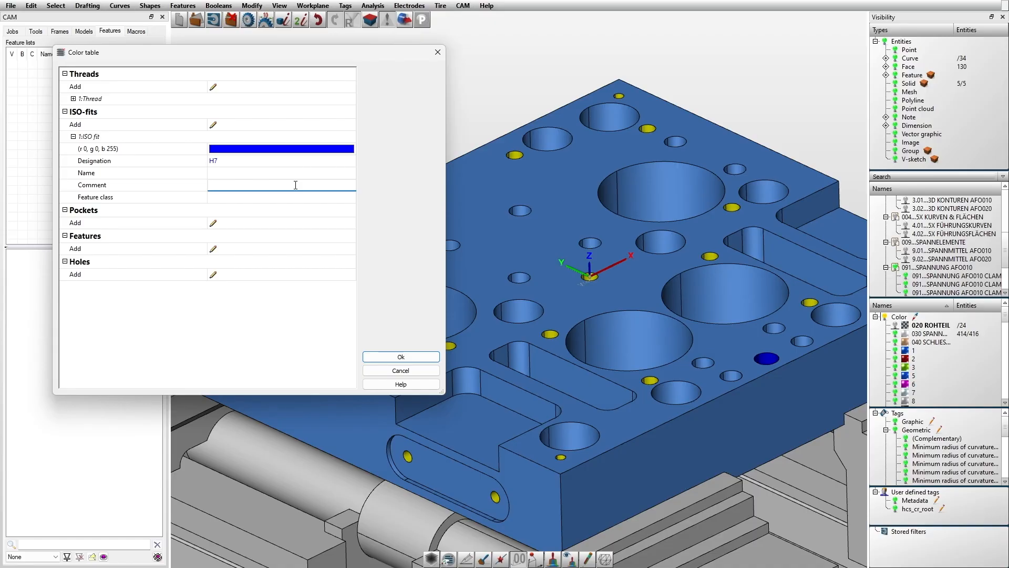
text(USE REAMER)
key(Return)
click(219, 173)
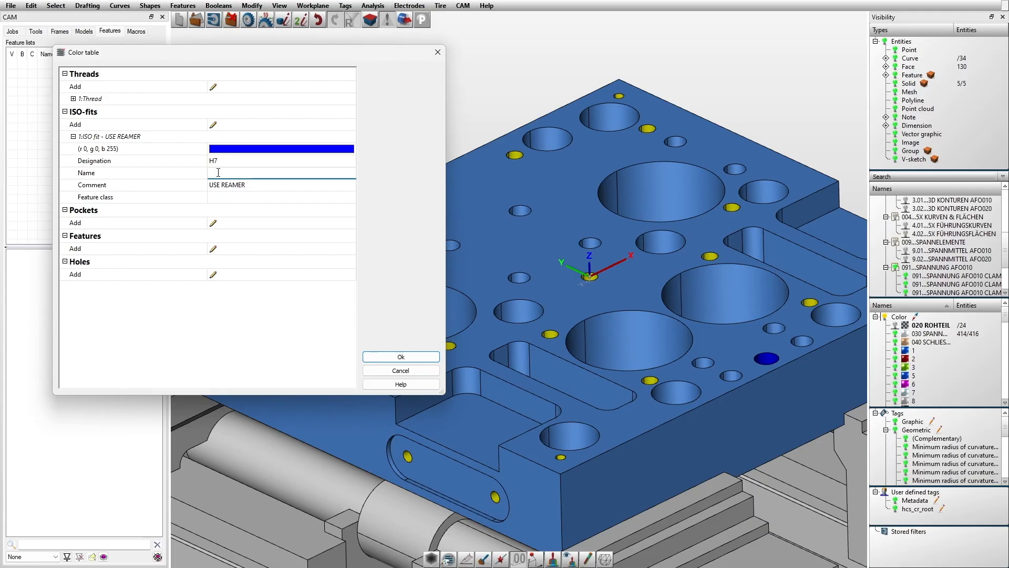
text(ISO H7 FIT)
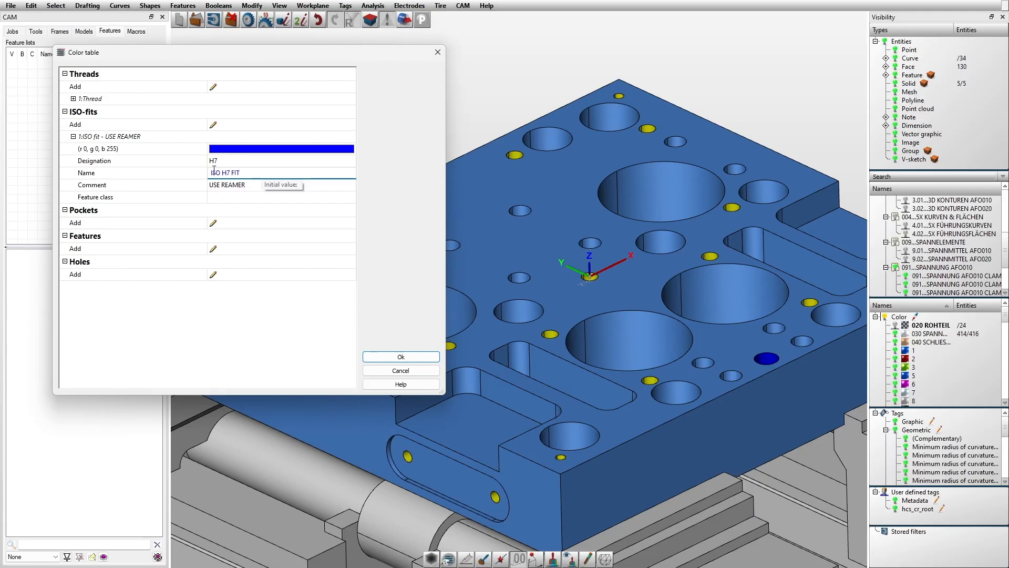
click(252, 182)
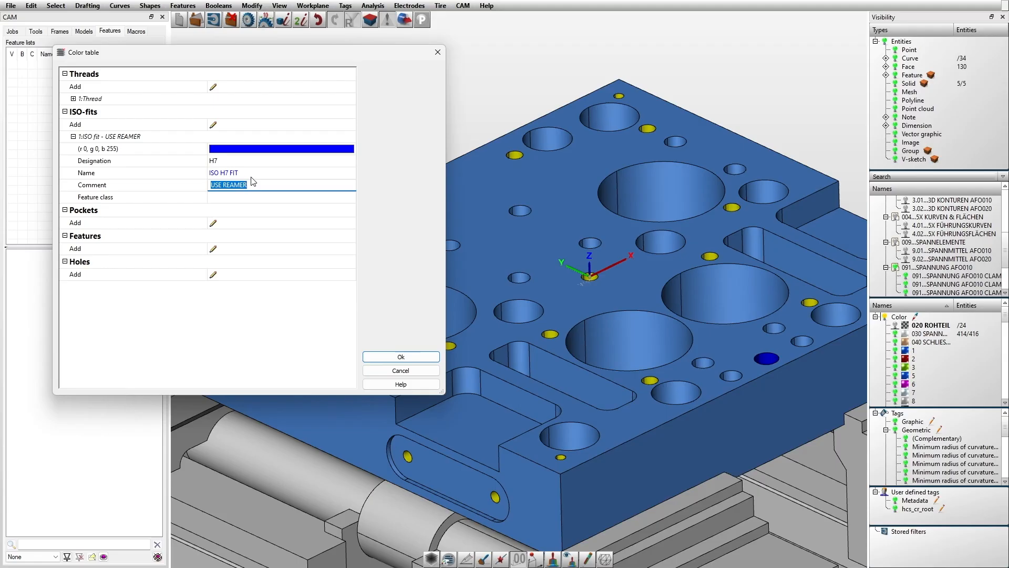
Step: Add a second ISO-fit entry using the dark green hole on the plate as the sample element
click(213, 124)
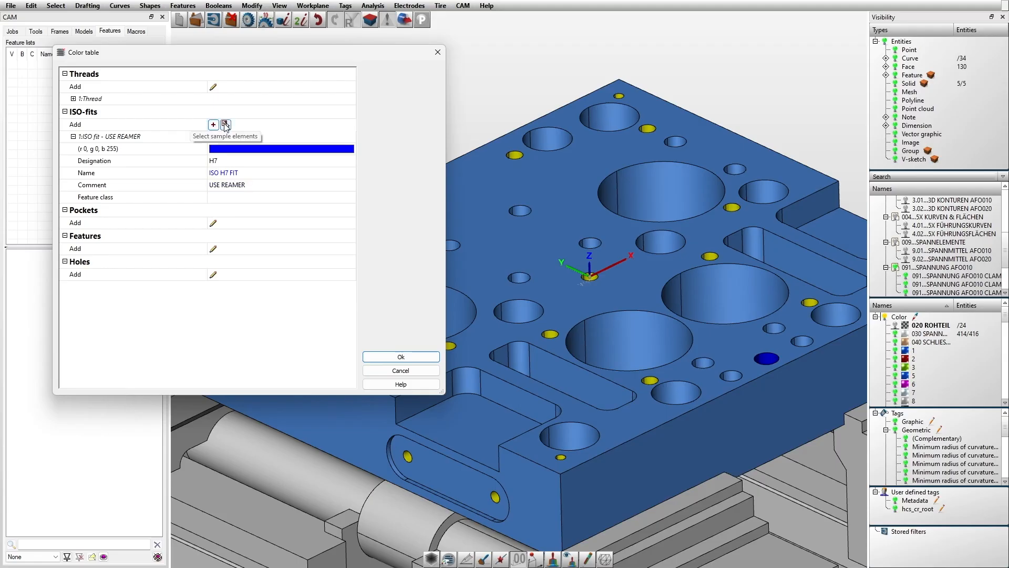
click(225, 125)
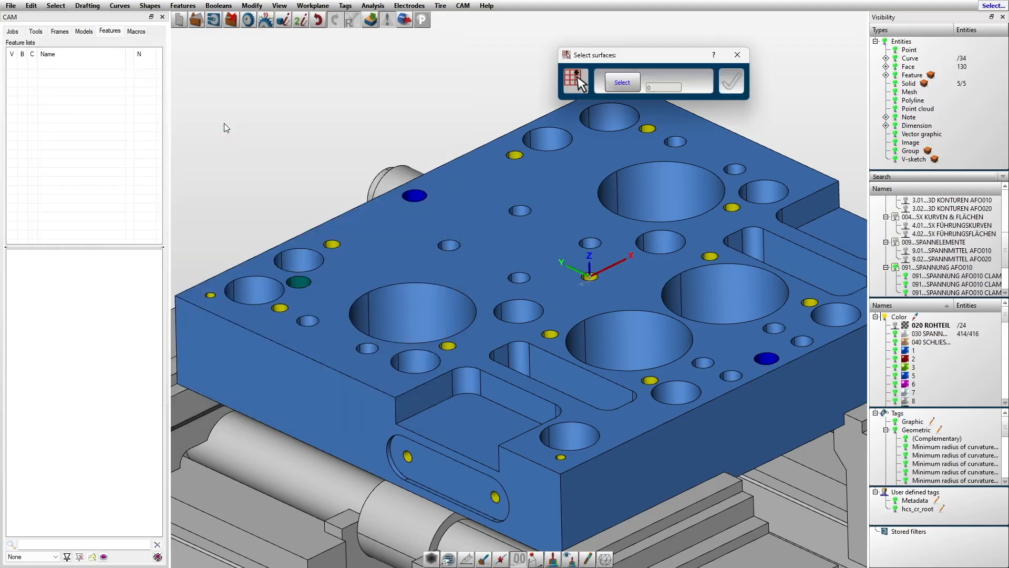
scroll(298, 284, up, 5)
click(297, 284)
scroll(297, 284, down, 6)
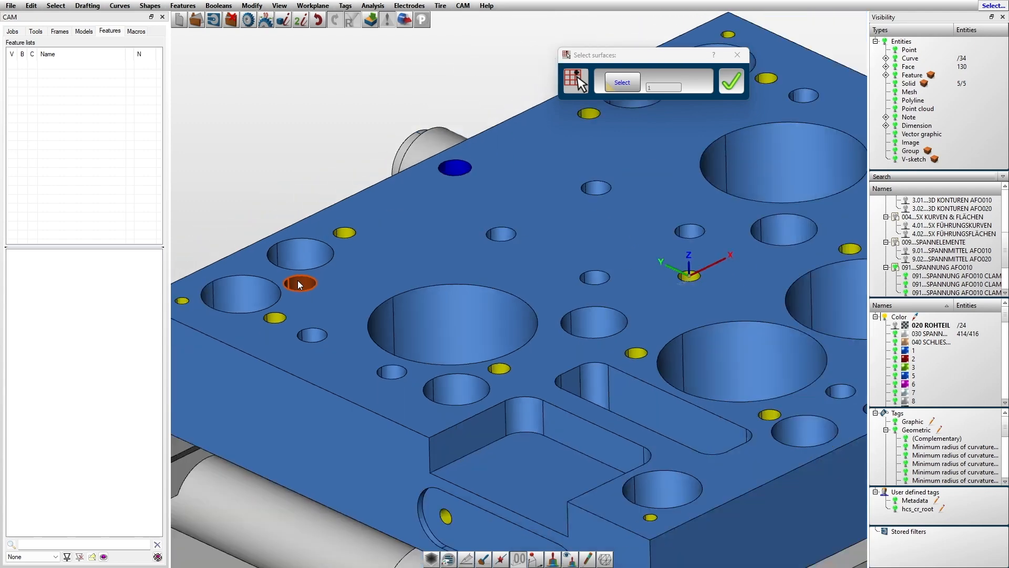
click(731, 82)
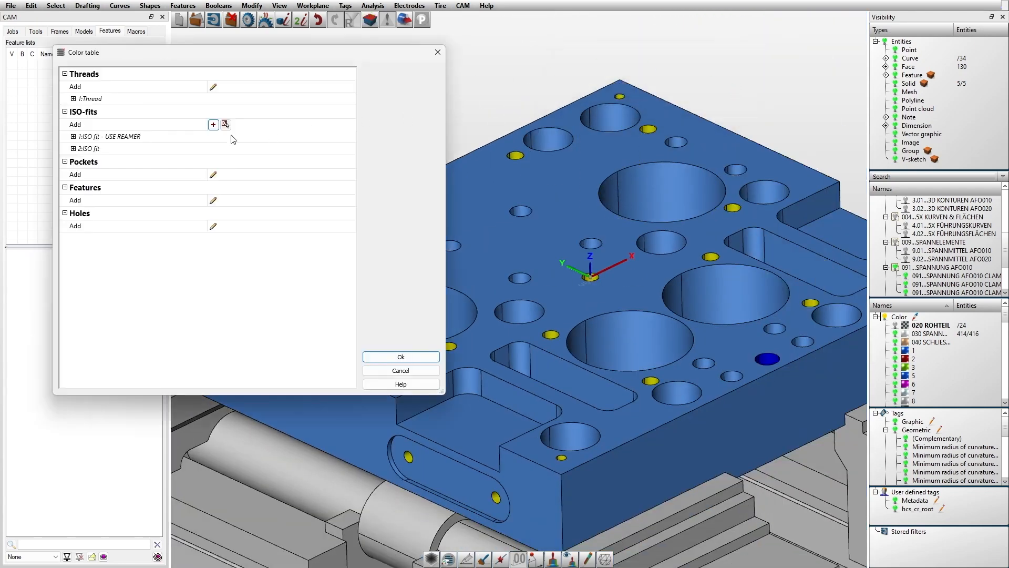
Step: Set the designation of the green ISO-fit entry (r 0, g 128, b 128) to H11
click(73, 149)
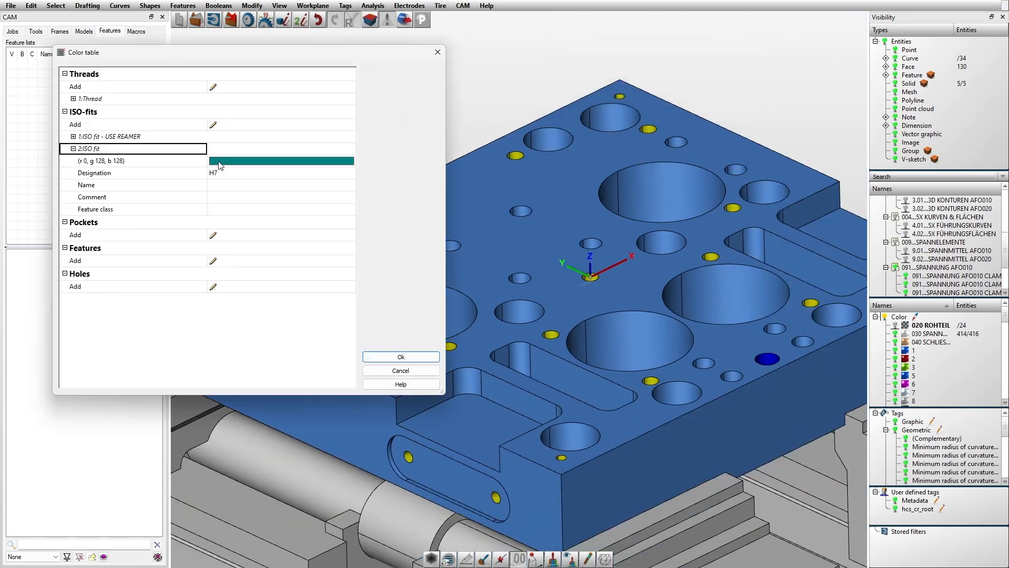
click(269, 174)
click(350, 174)
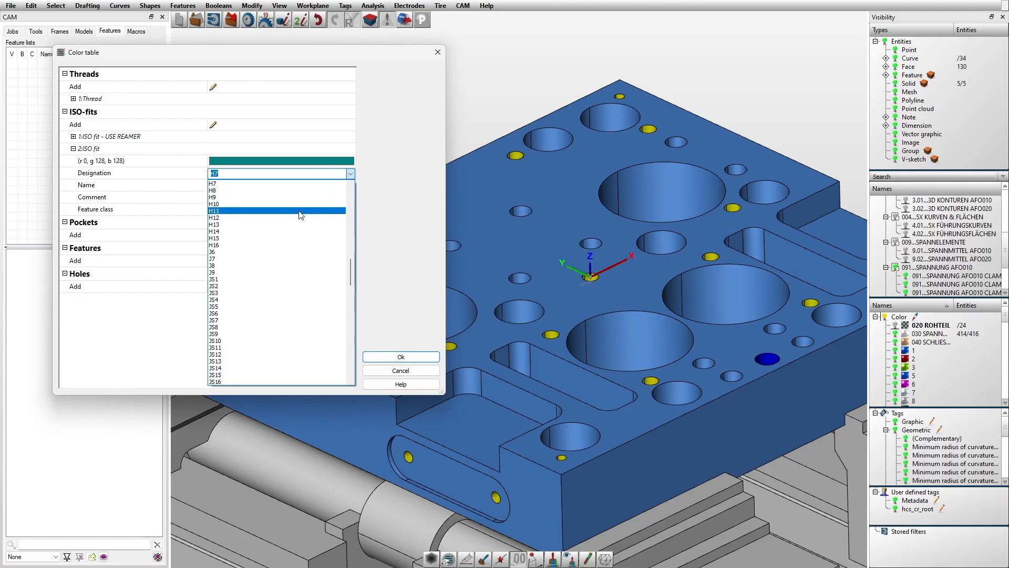
click(300, 210)
Step: Give the green ISO-fit entry the name "ISO H11 FIT" and the comment "USE REAMER", then save the color table and settings
click(241, 185)
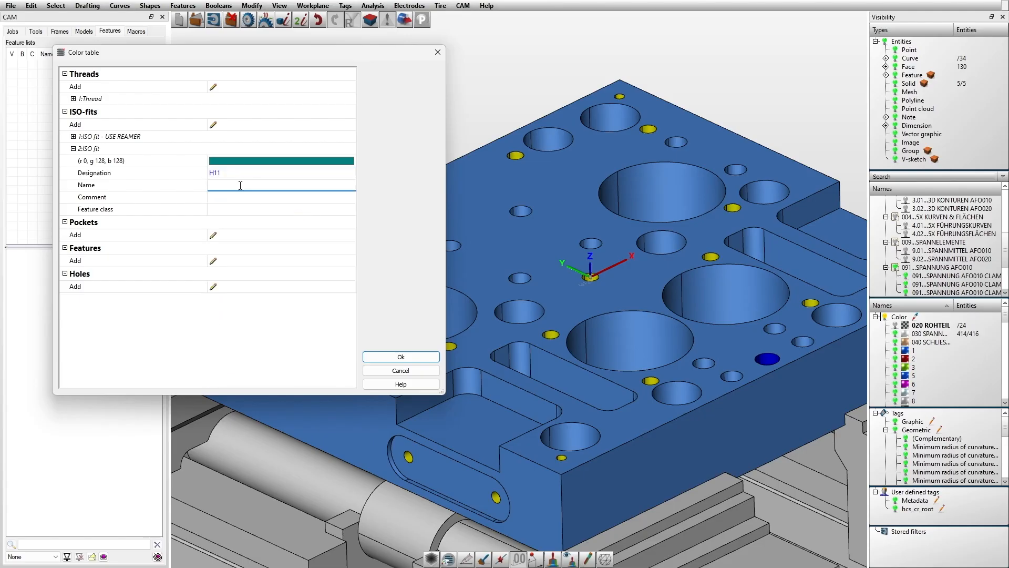
text(ISO H11 FIT)
click(223, 196)
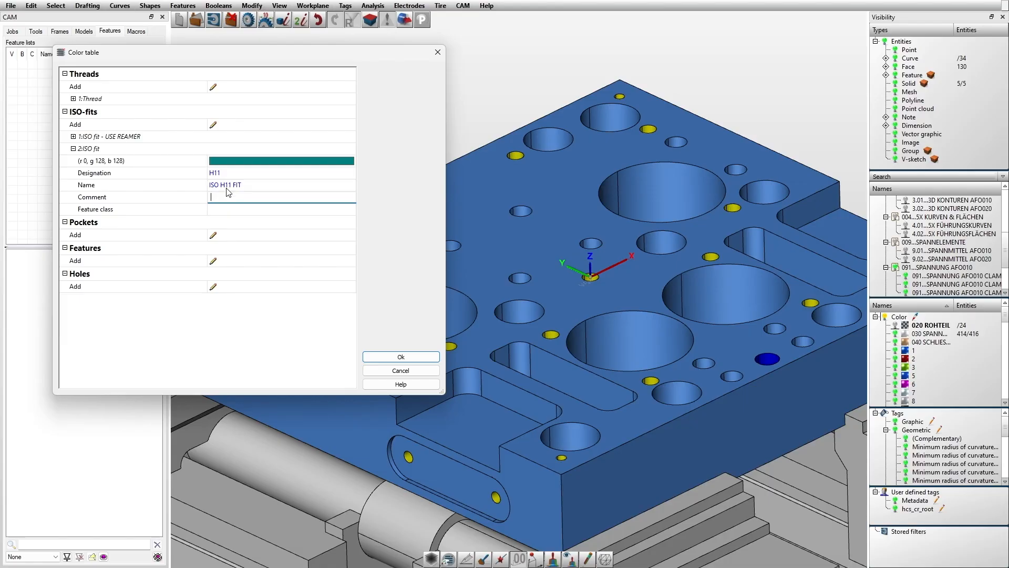
text(USE REAMER)
key(Return)
click(370, 356)
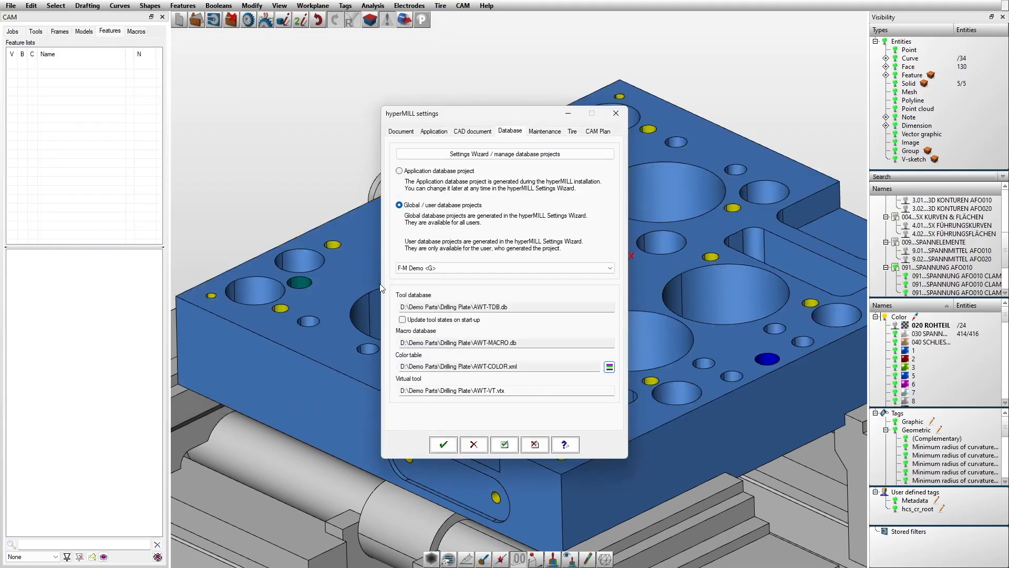
click(443, 444)
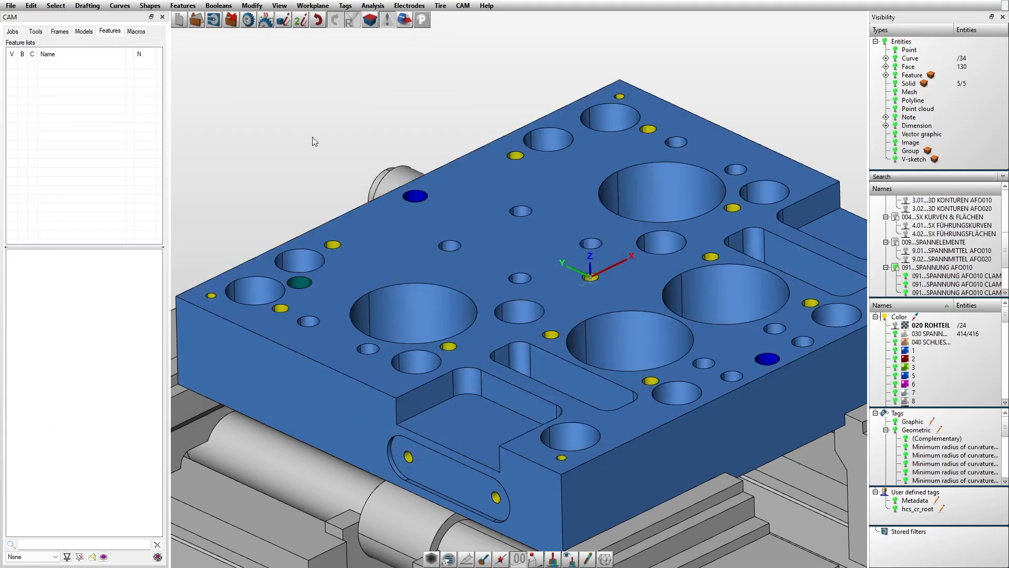
Step: Hide the 091...SPANNUNG AFO010 clamping geometry so that only the drilling plate is displayed
scroll(312, 137, down, 1)
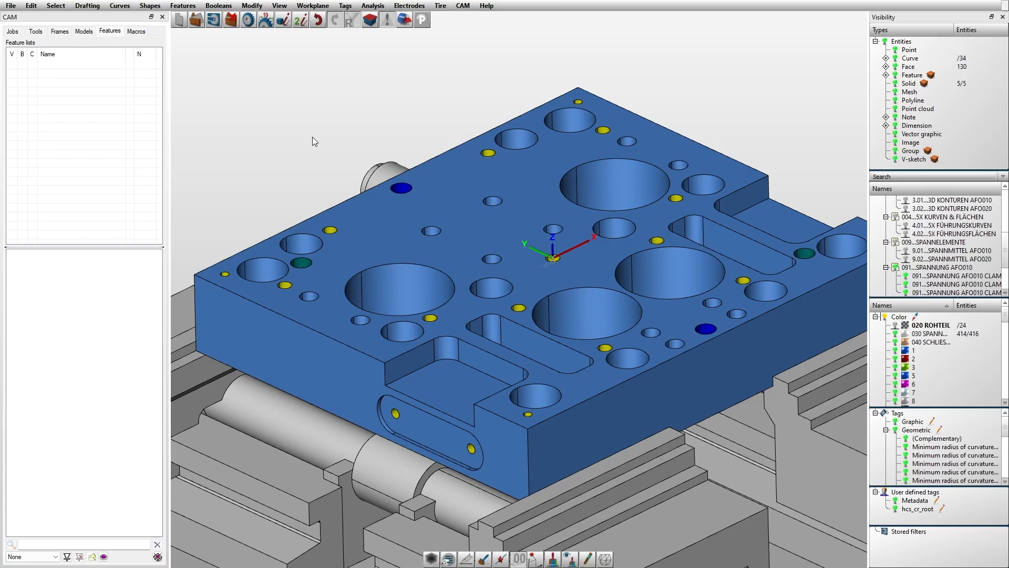
click(895, 268)
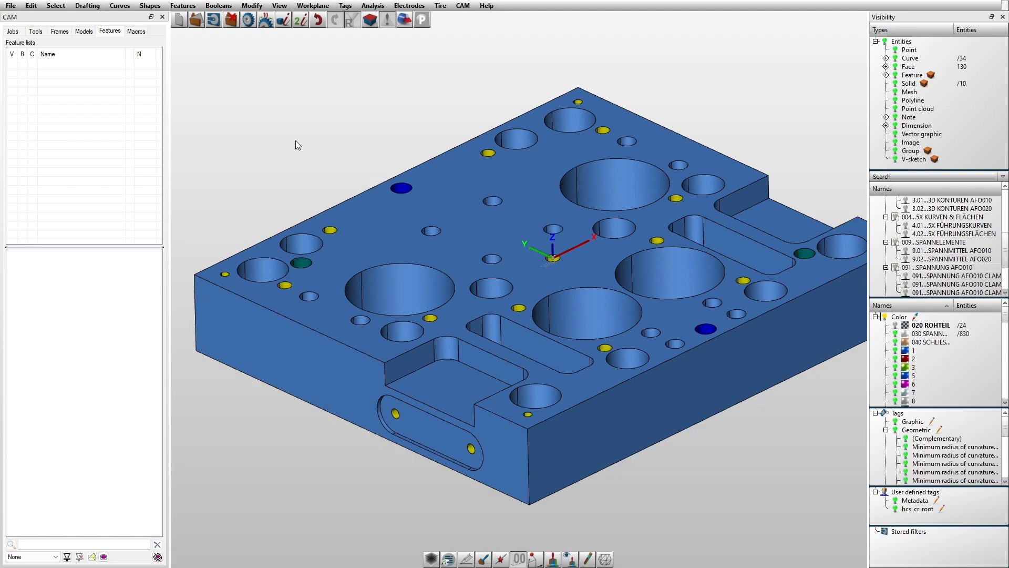
Step: Run Feature Mapping (Hole) on the plate with Use color table enabled and Use color table only disabled
right_click(95, 126)
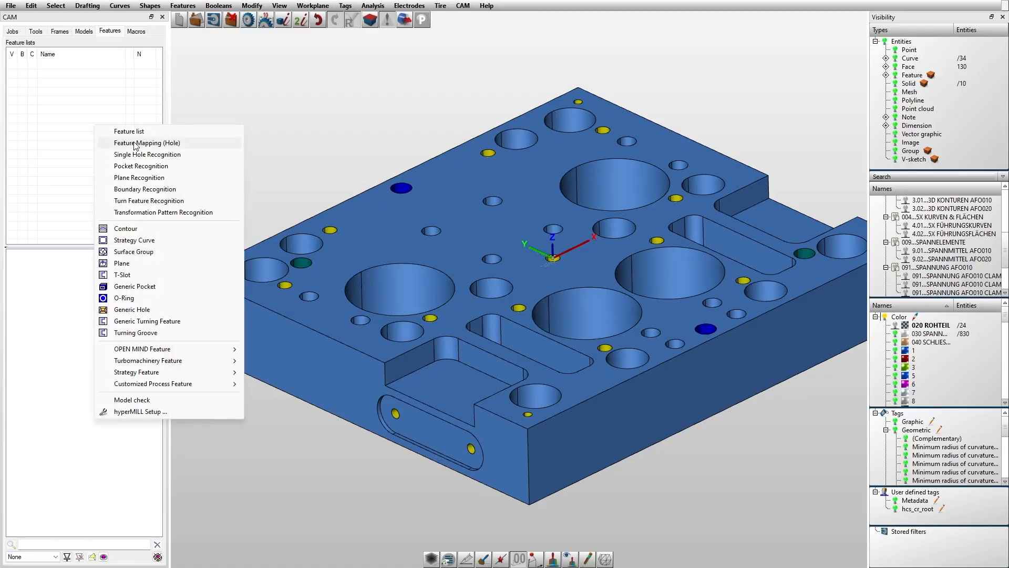
click(138, 143)
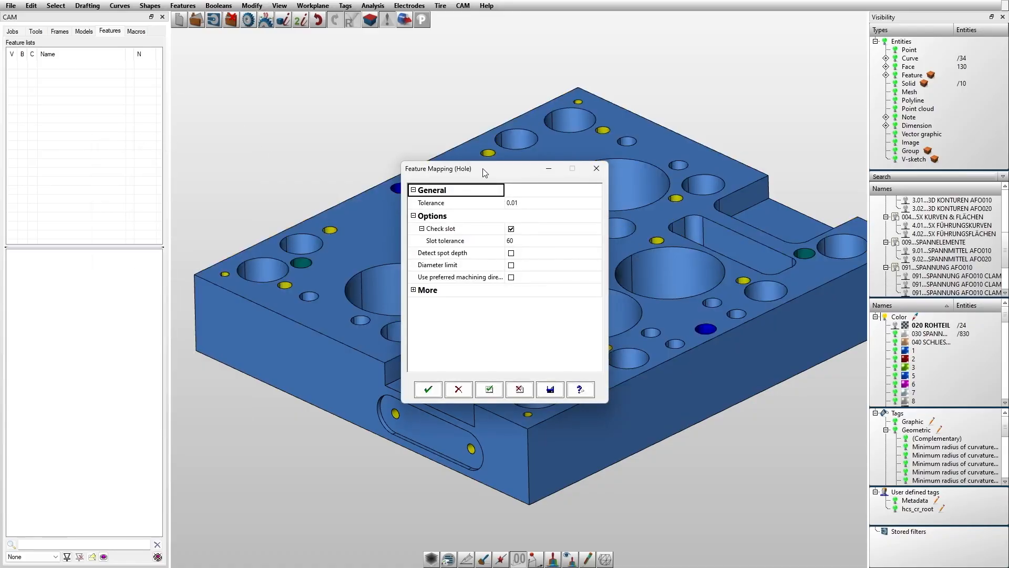
click(414, 290)
scroll(558, 331, down, 3)
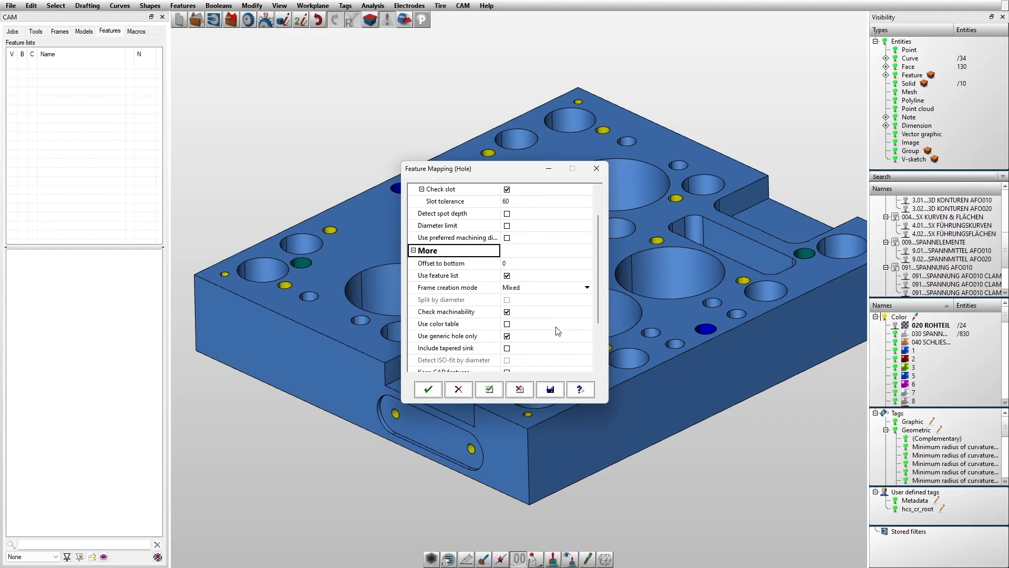
scroll(557, 331, down, 1)
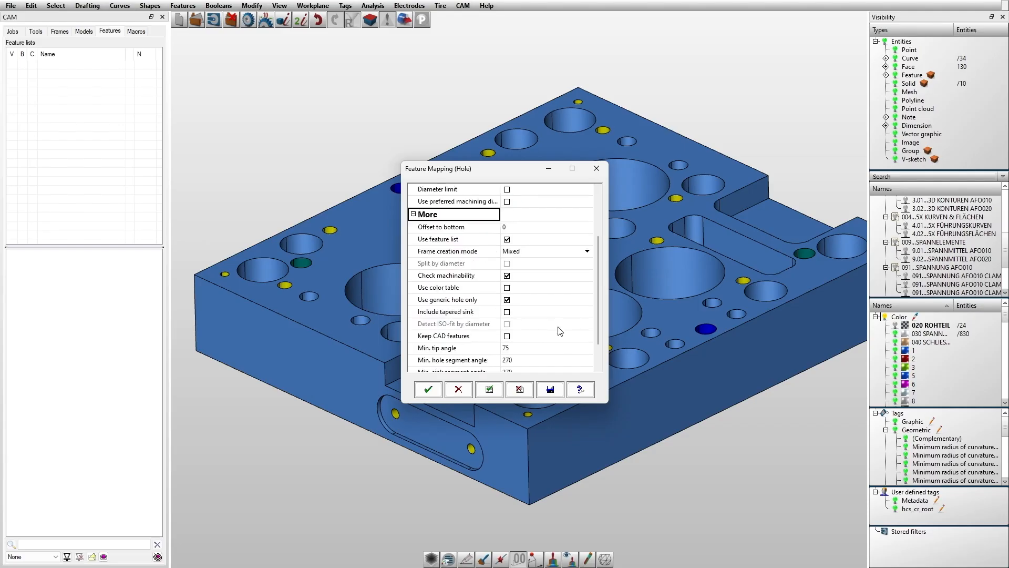
click(507, 288)
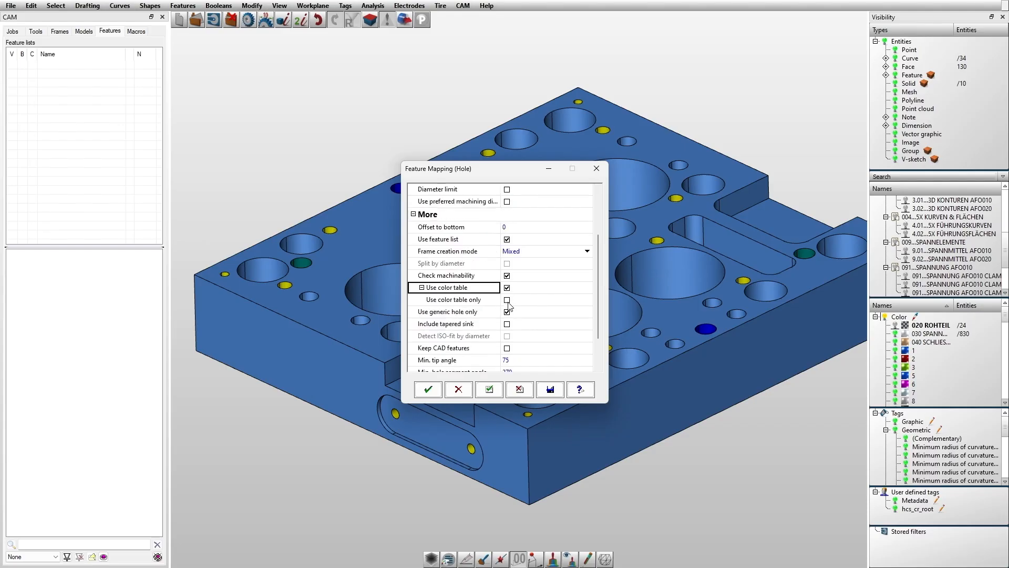
click(506, 300)
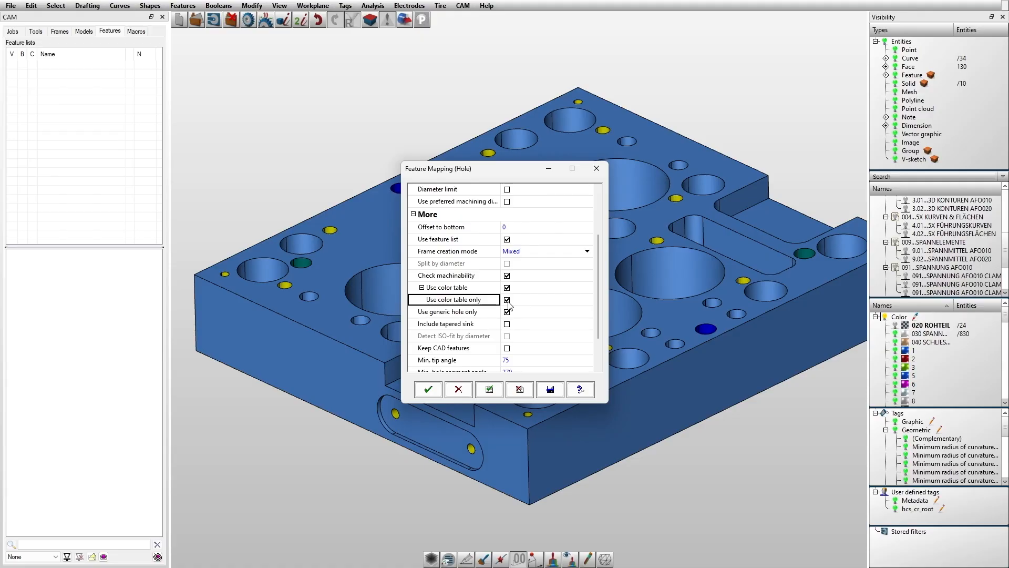
click(523, 290)
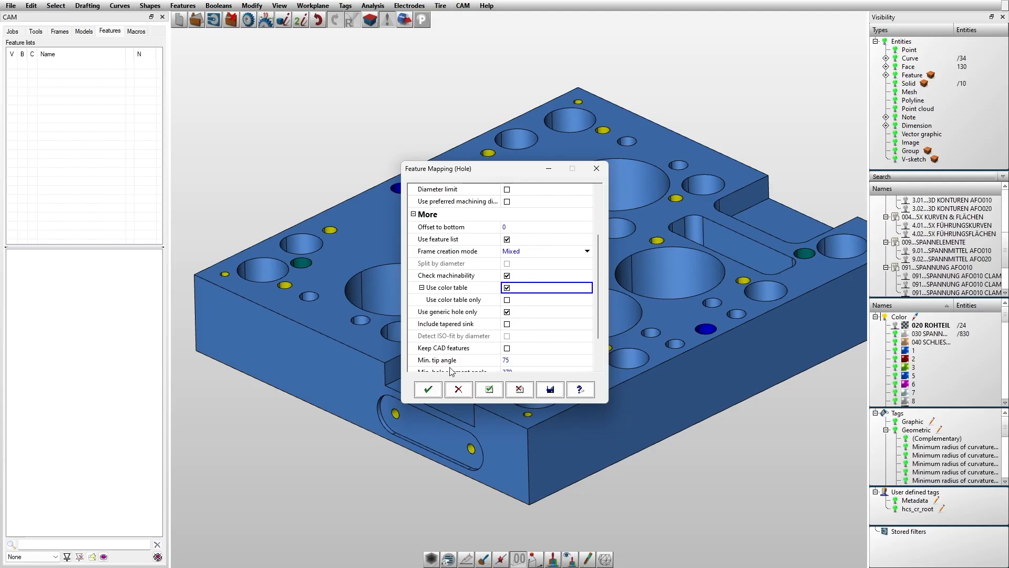
click(429, 389)
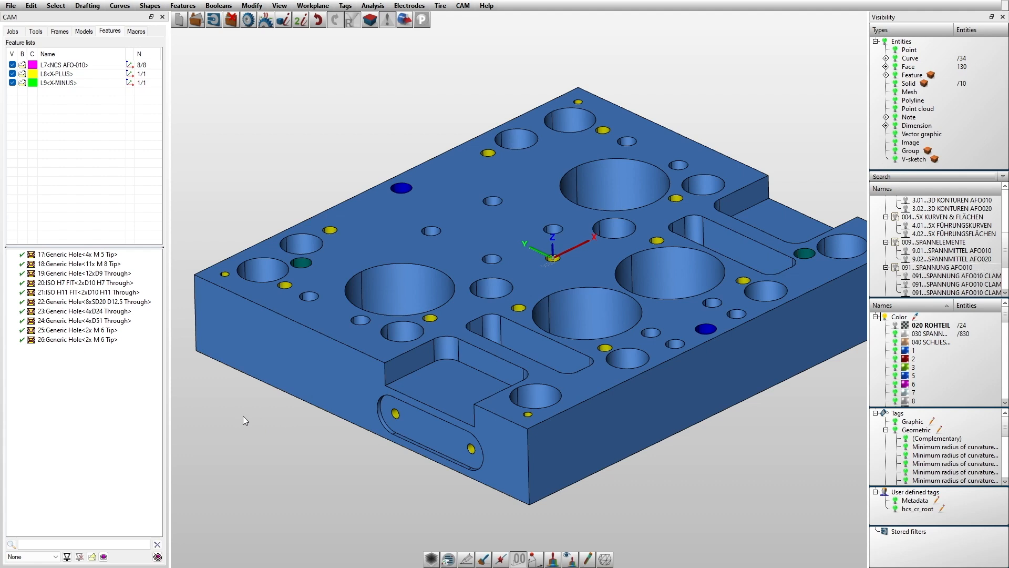
Step: Review the geometry and parameters of the recognized M5, M8, D9 through, ISO H7 FIT and ISO H11 FIT hole features
double_click(75, 258)
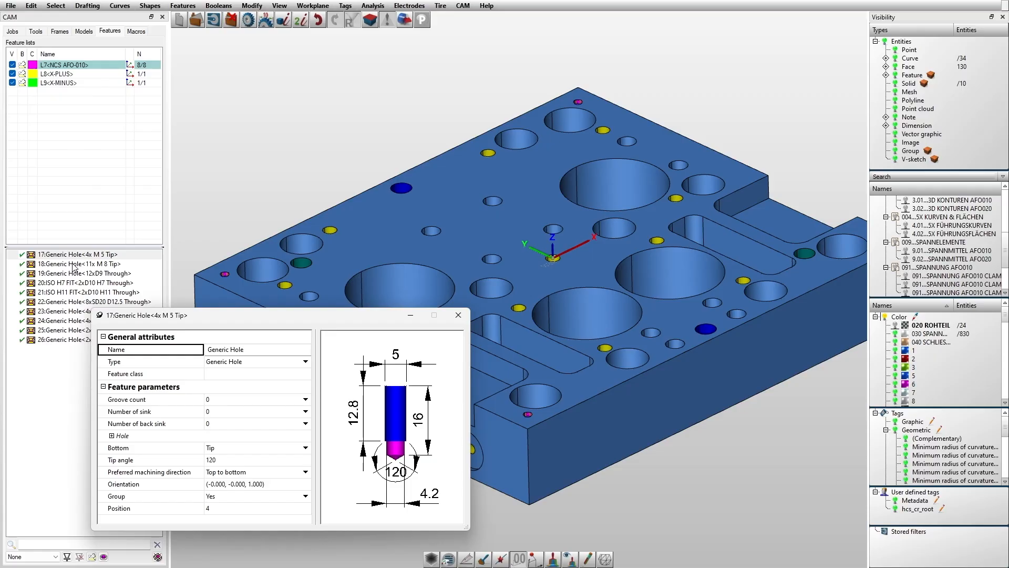
click(74, 264)
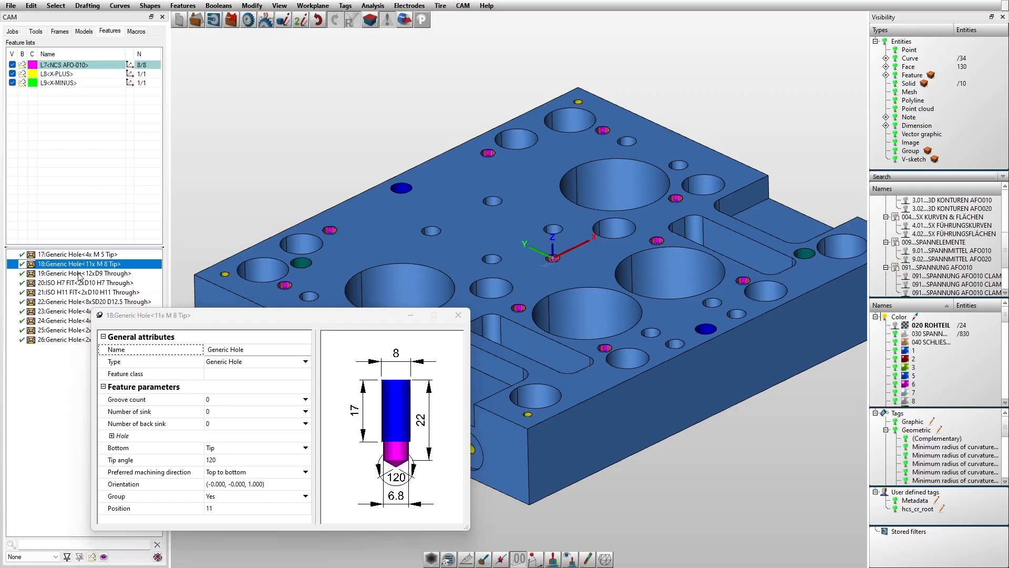
click(80, 275)
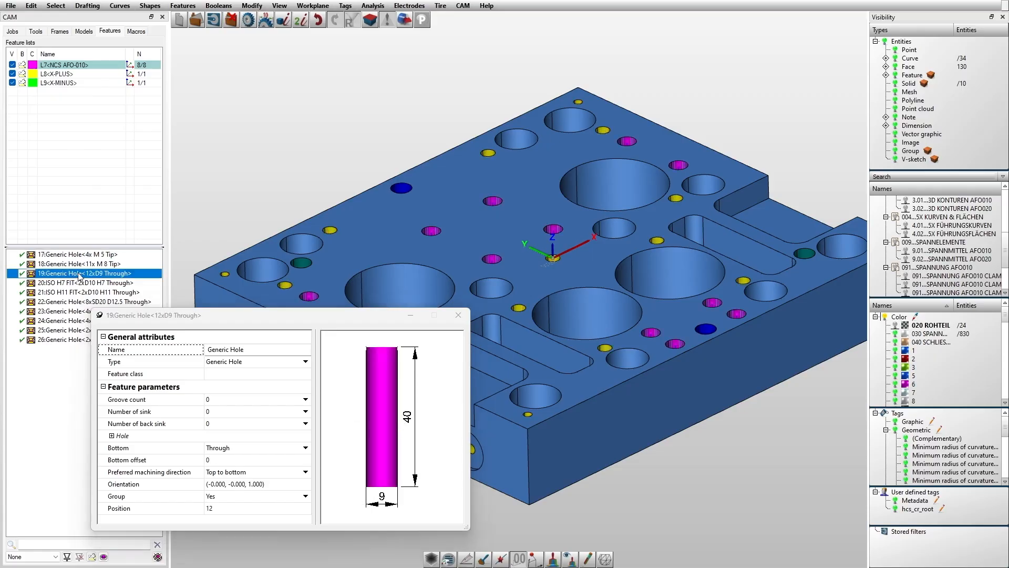
click(83, 283)
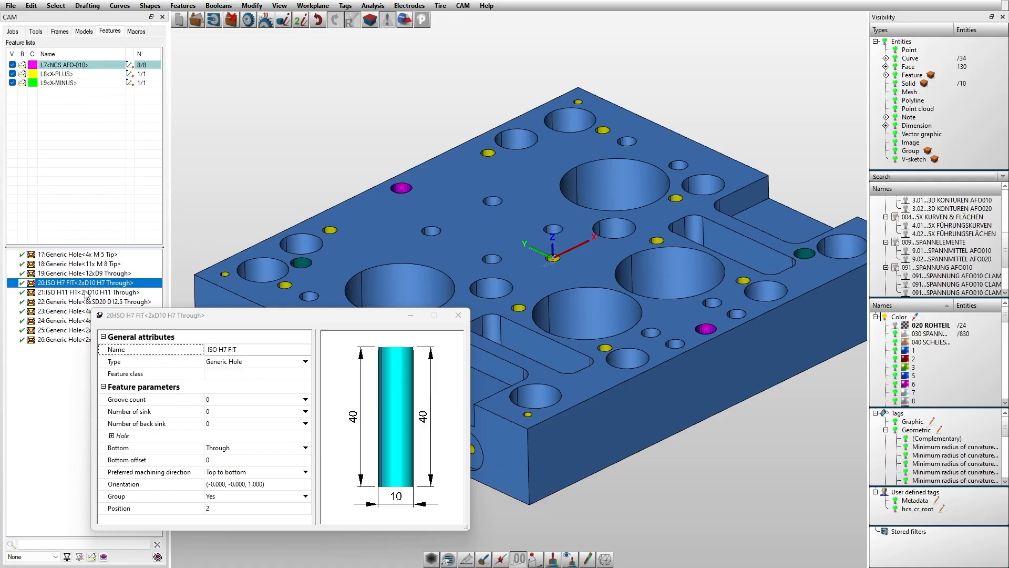
click(90, 292)
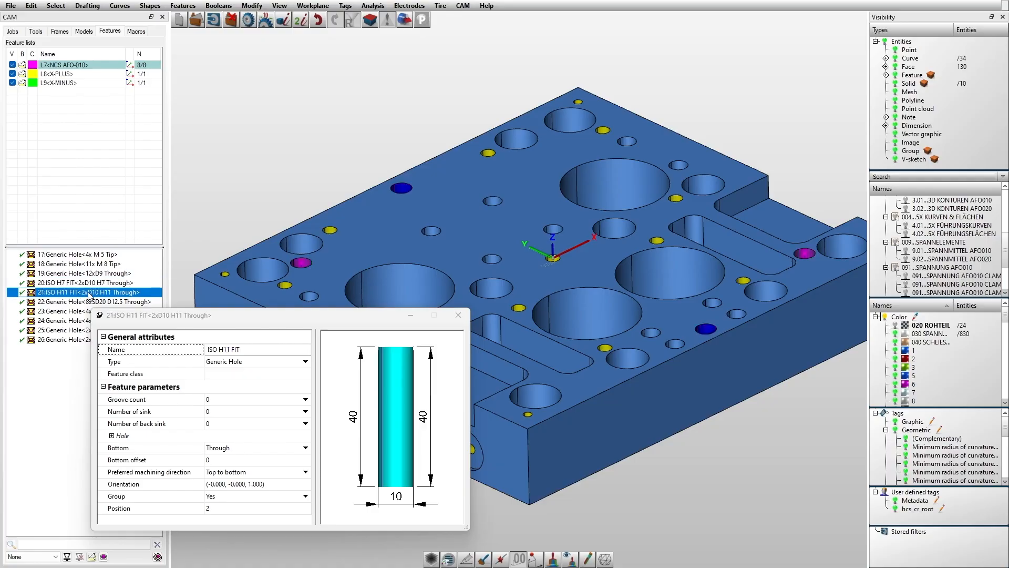